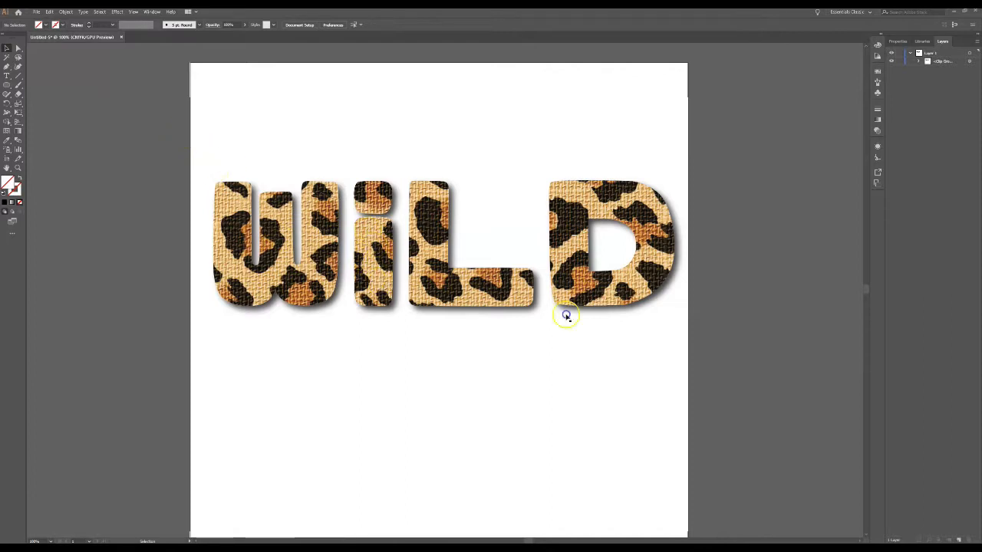
Shrink the leopard-print WILD lettering to about half size and park it beyond the artboard's upper-left corner.
{"action": "left_click_drag", "start_coordinate": [203, 150], "coordinate": [162, 108]}
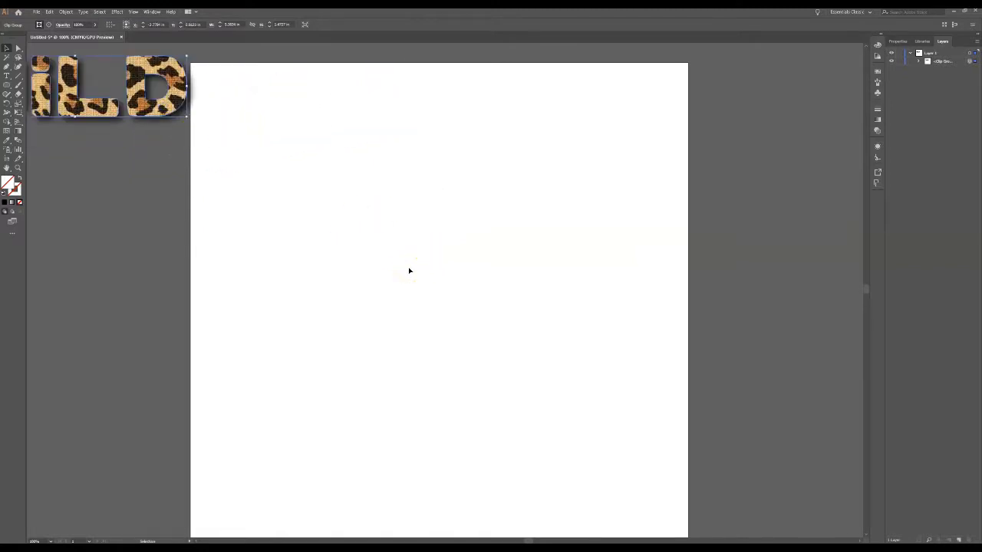
{"action": "left_click", "coordinate": [409, 270]}
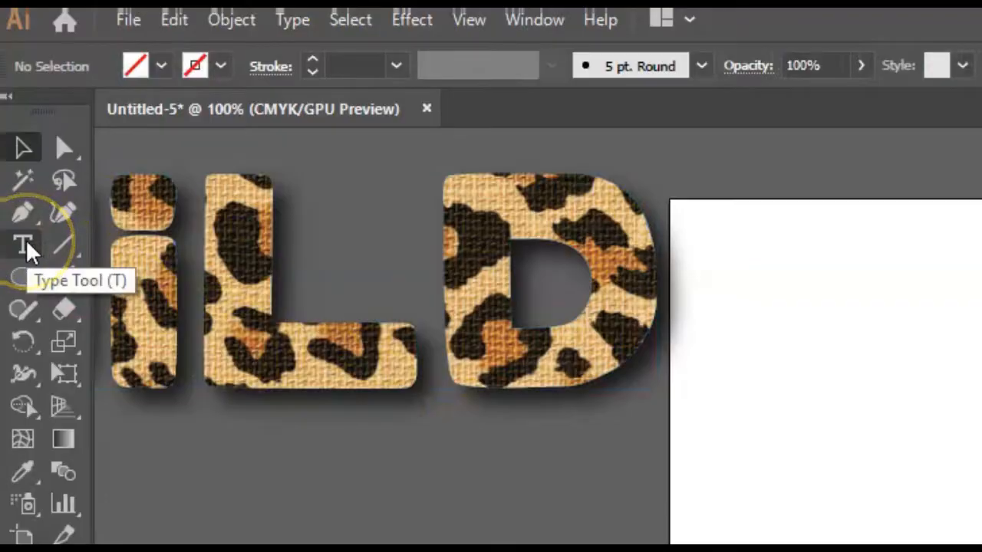
Create an area text box across the upper half of the artboard containing the word ANIMAL in capitals.
{"action": "left_click", "coordinate": [23, 245]}
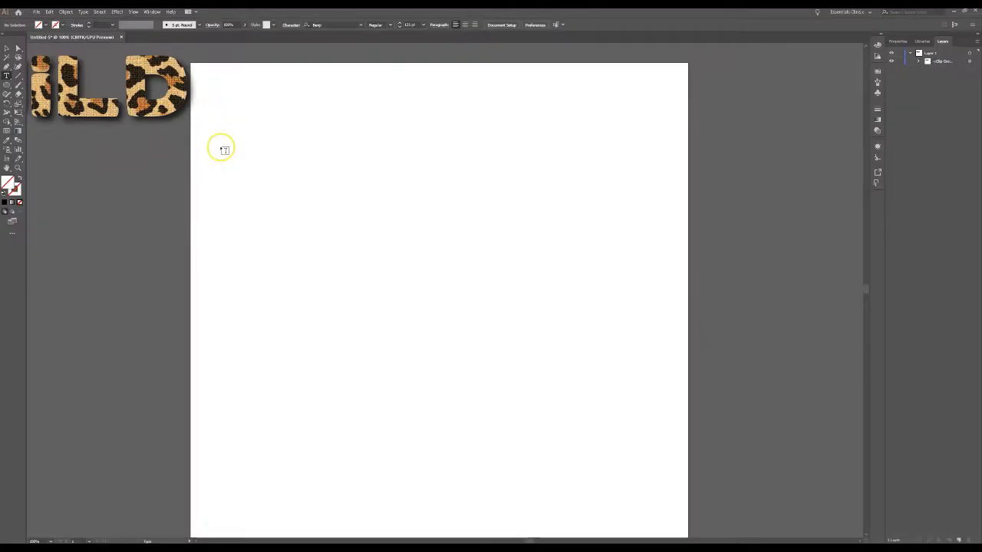
{"action": "left_click_drag", "start_coordinate": [790, 498], "coordinate": [981, 551]}
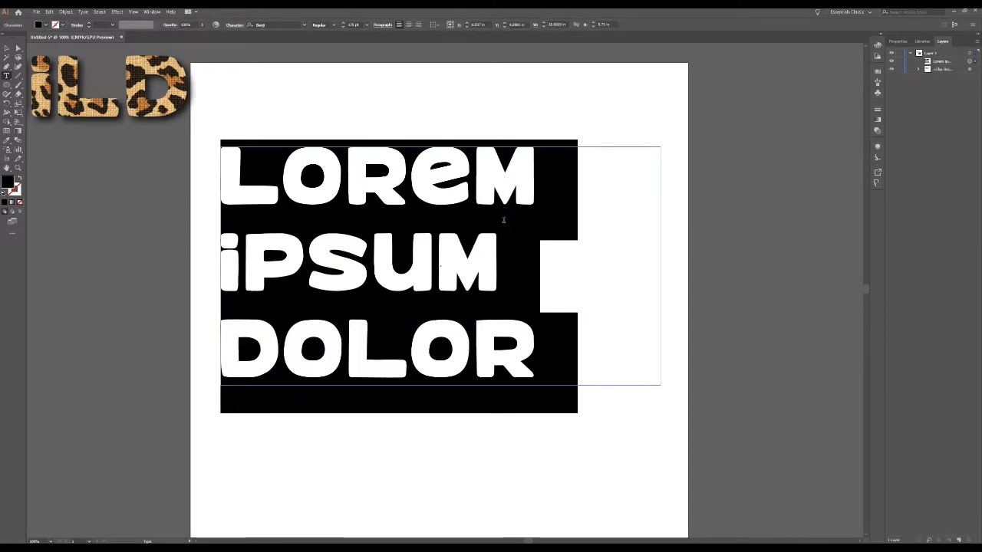
{"action": "type", "text": "ANIMAL"}
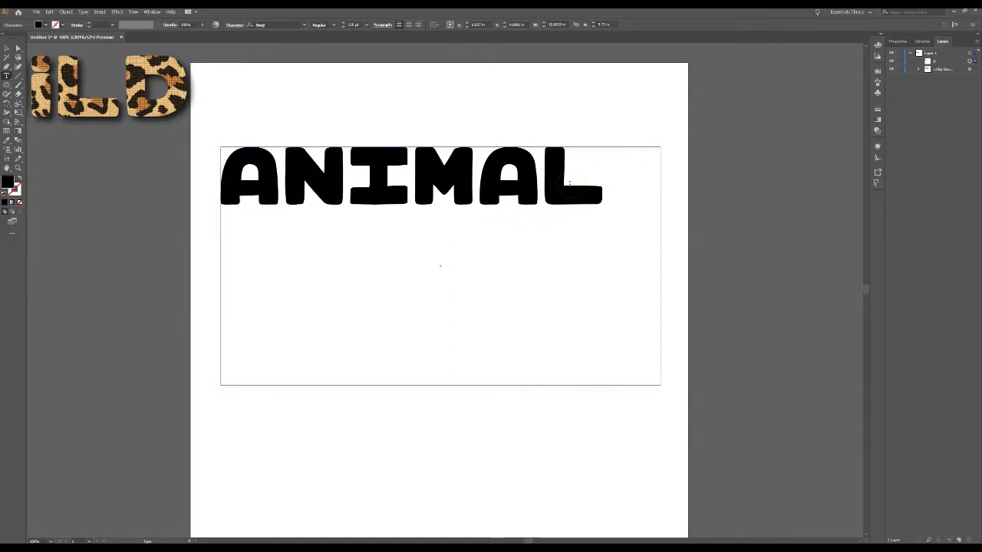
{"action": "left_click", "coordinate": [7, 47]}
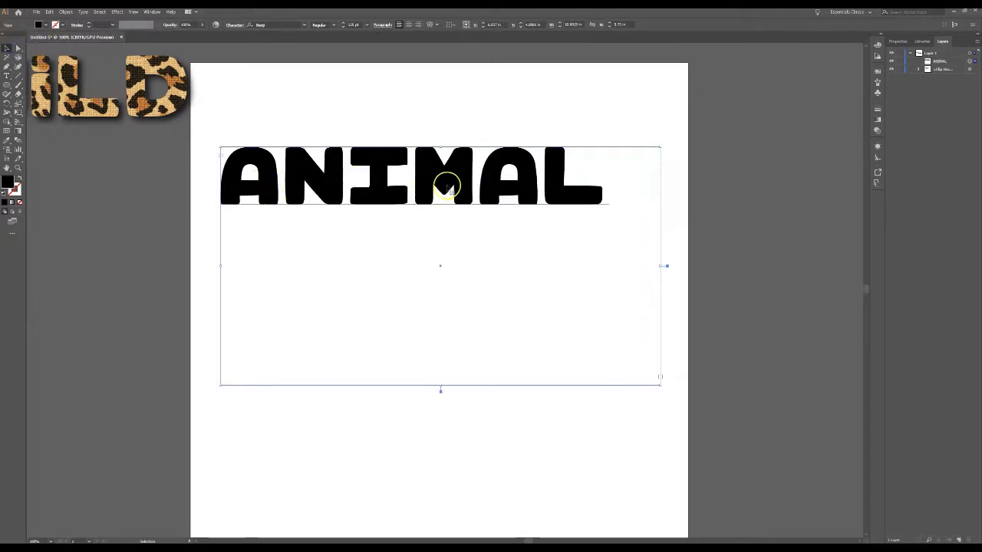
Preview other fonts on the whole word ANIMAL and choose Benji as its font.
{"action": "double_click", "coordinate": [583, 201]}
{"action": "left_click_drag", "start_coordinate": [593, 186], "coordinate": [221, 176]}
{"action": "left_click", "coordinate": [897, 40]}
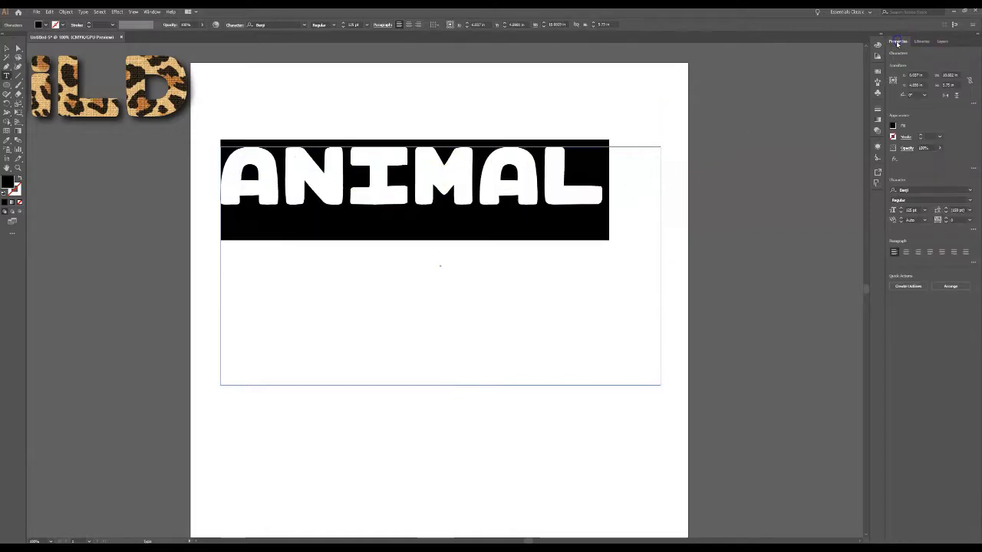
{"action": "left_click", "coordinate": [971, 192]}
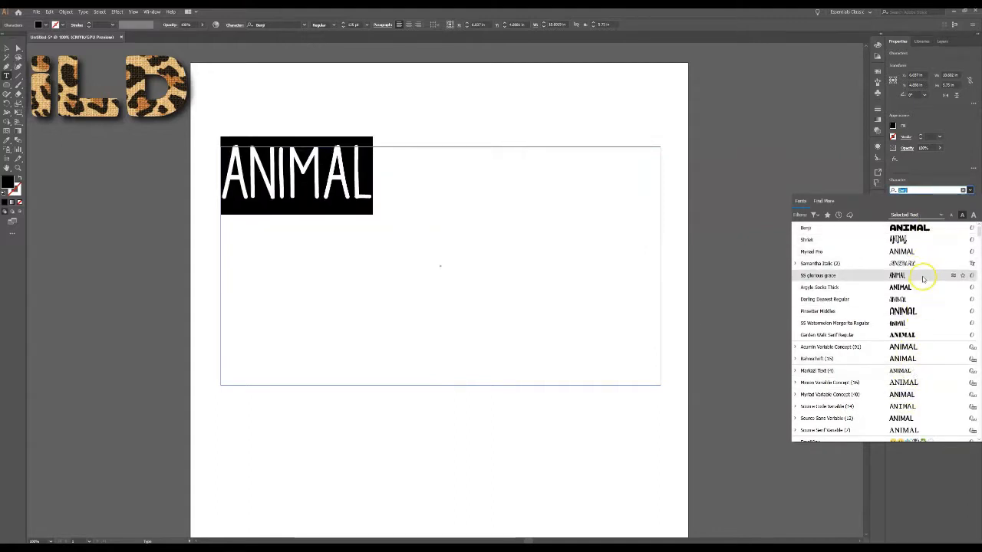
{"action": "left_click", "coordinate": [926, 229]}
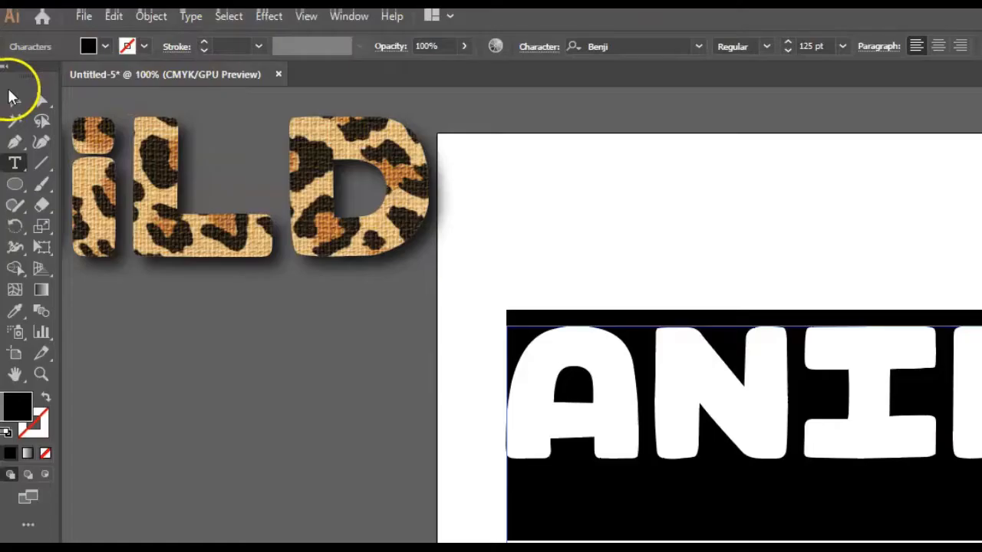
Convert the ANIMAL text to outlines and enlarge it proportionally to about 11 in wide, nearly spanning the artboard.
{"action": "left_click", "coordinate": [7, 48]}
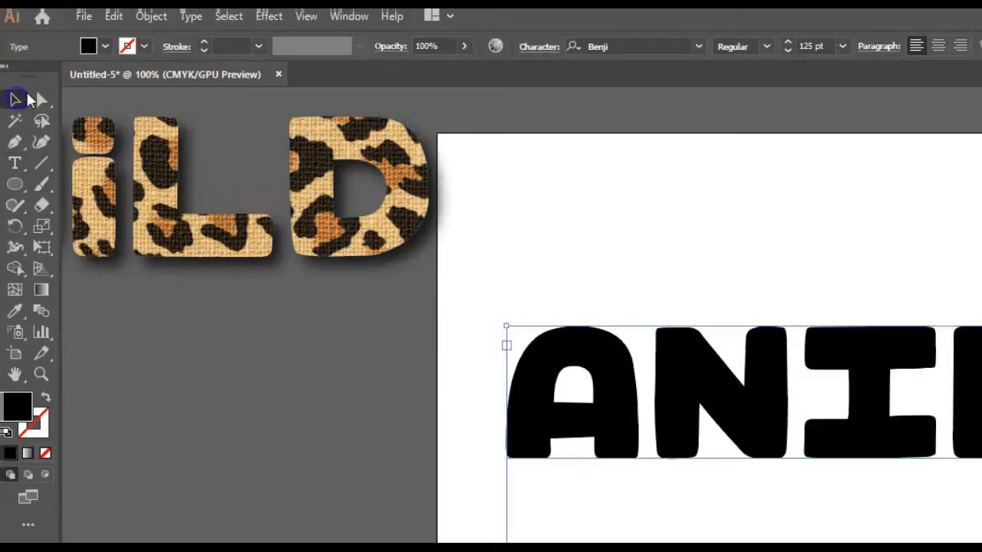
{"action": "left_click", "coordinate": [228, 17]}
{"action": "mouse_move", "coordinate": [195, 22]}
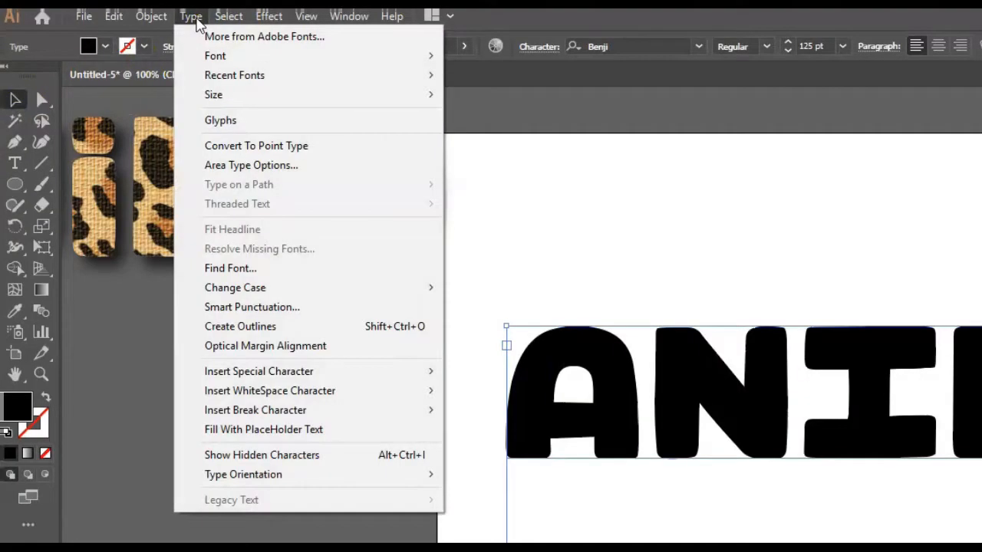
{"action": "left_click", "coordinate": [259, 326]}
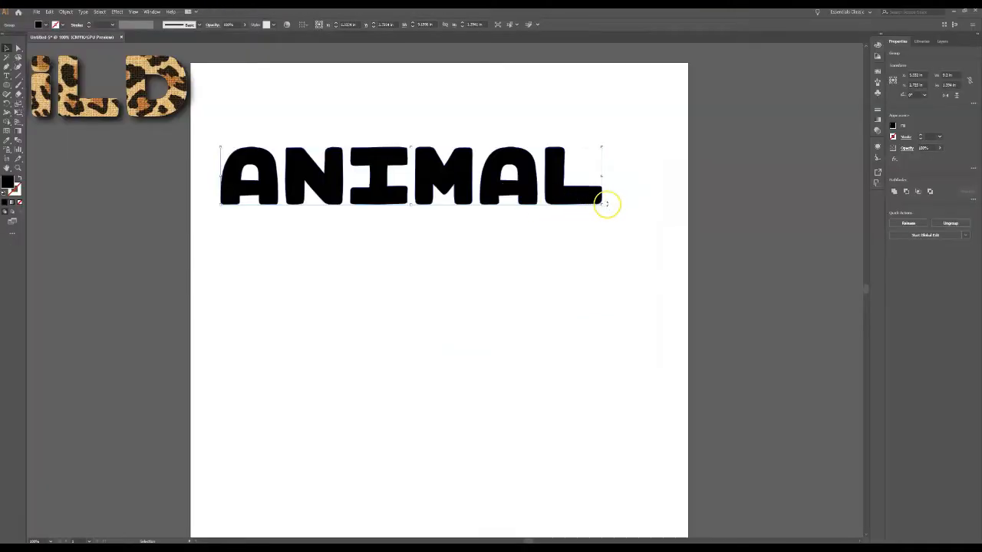
{"action": "left_click_drag", "start_coordinate": [603, 205], "coordinate": [648, 221]}
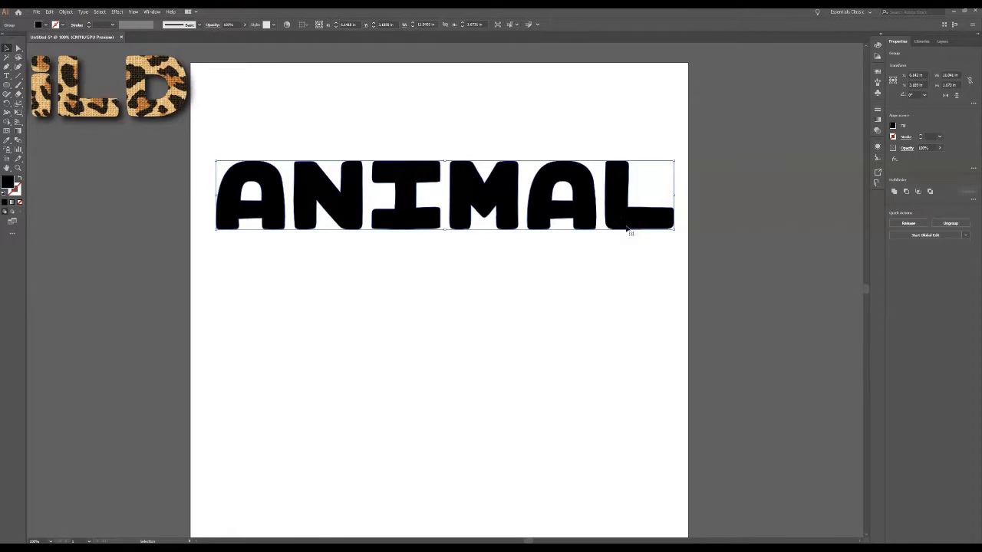
Combine the outlined ANIMAL letters into a single compound path.
{"action": "left_click", "coordinate": [942, 41]}
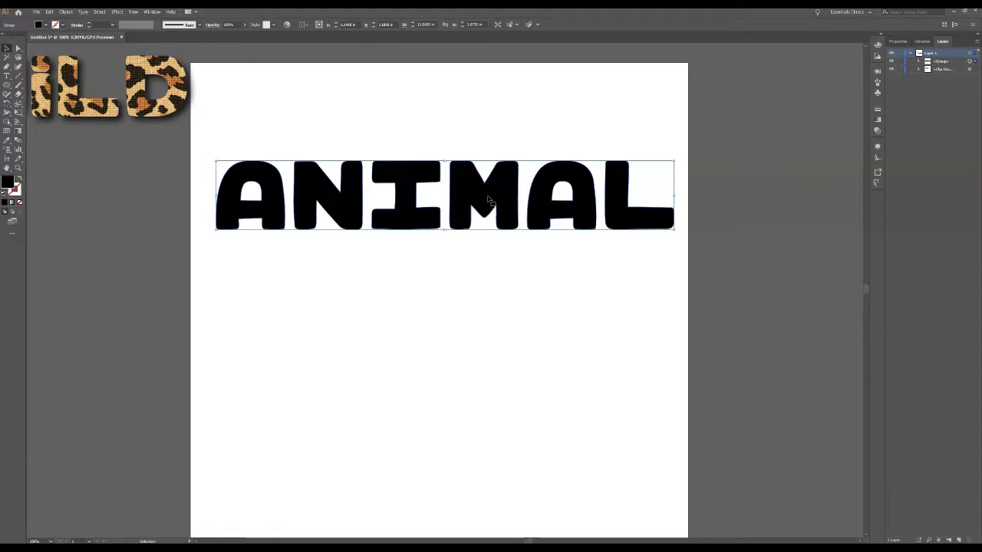
{"action": "key", "text": "ctrl+8"}
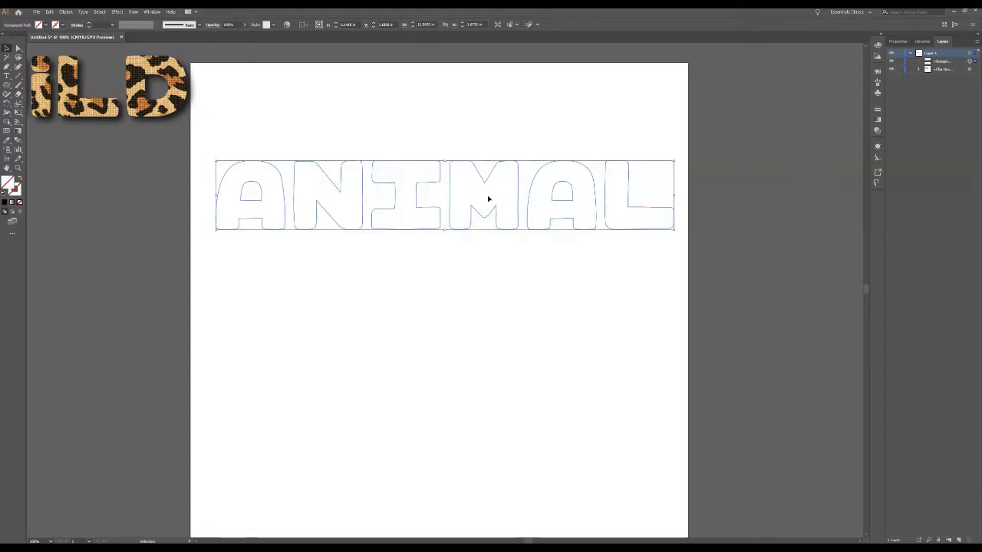
{"action": "left_click", "coordinate": [616, 283]}
Fill the ANIMAL compound path with a green swatch and deselect it.
{"action": "left_click_drag", "start_coordinate": [207, 132], "coordinate": [706, 292]}
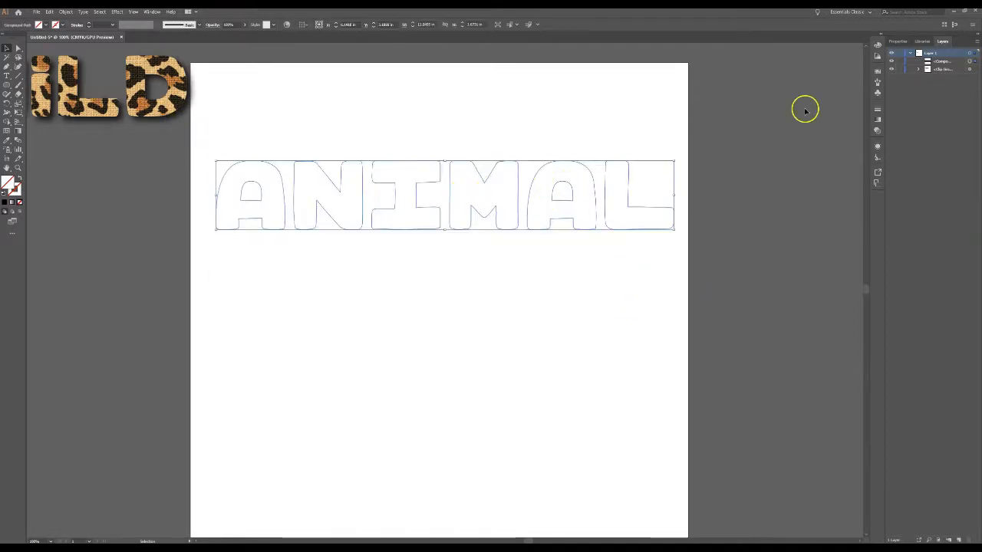
{"action": "left_click", "coordinate": [898, 41]}
{"action": "left_click", "coordinate": [892, 125]}
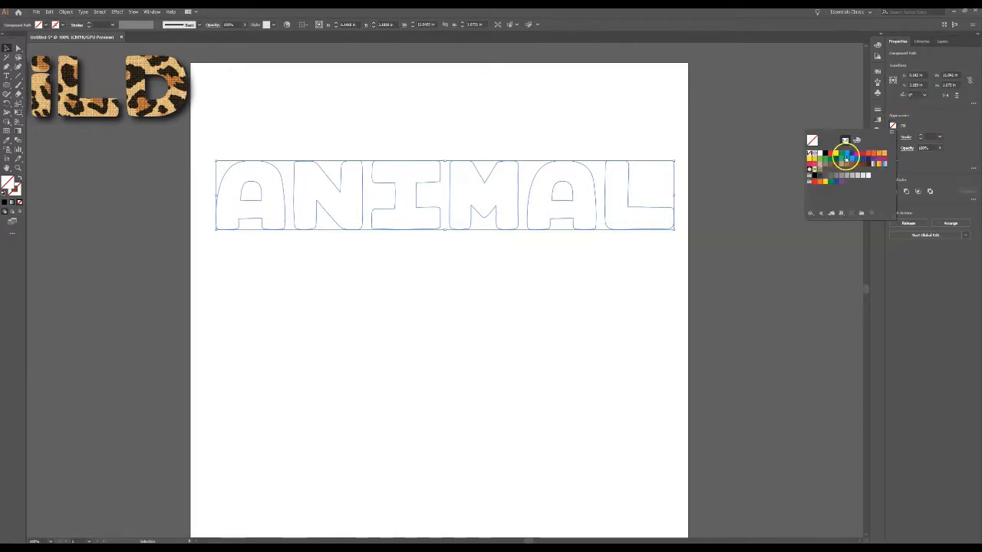
{"action": "left_click", "coordinate": [841, 162]}
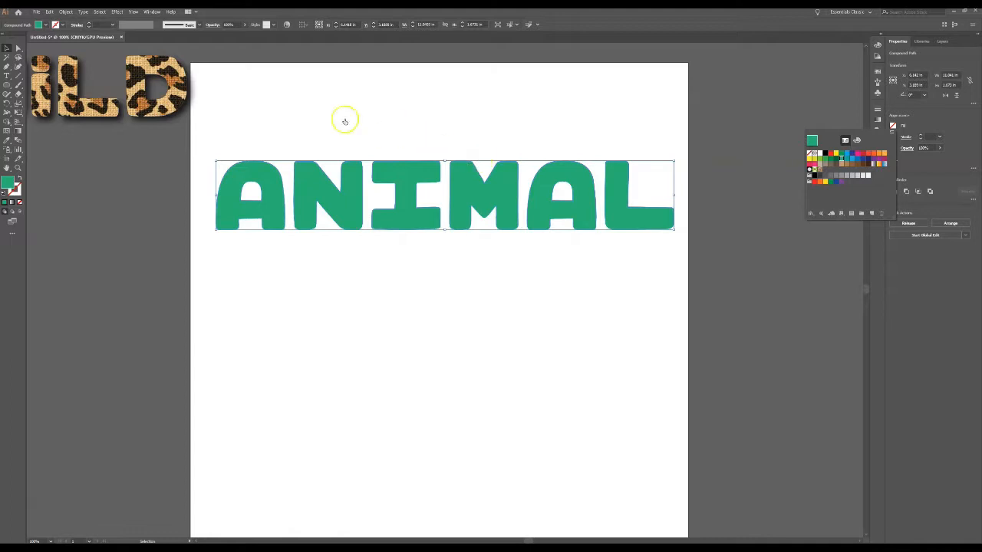
{"action": "left_click", "coordinate": [239, 254]}
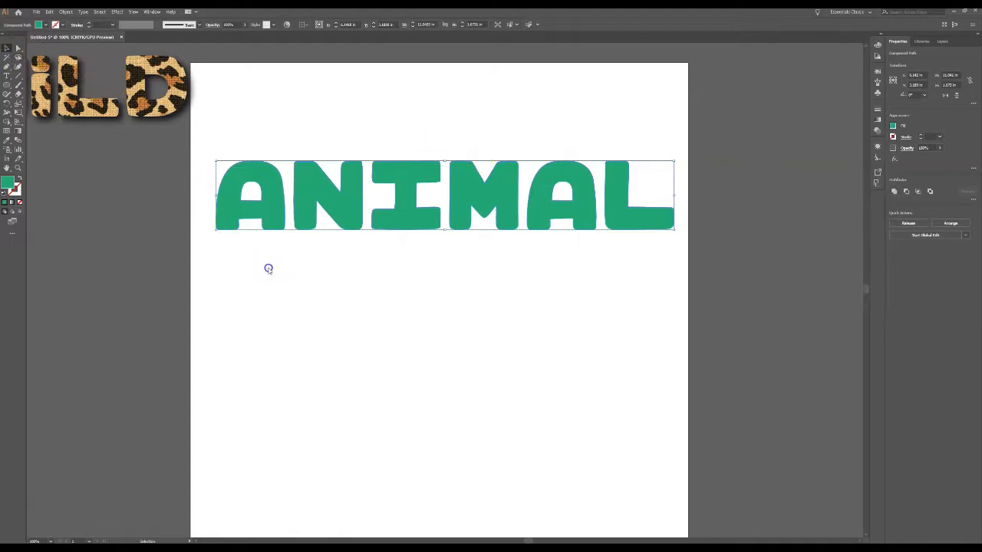
{"action": "left_click", "coordinate": [268, 268]}
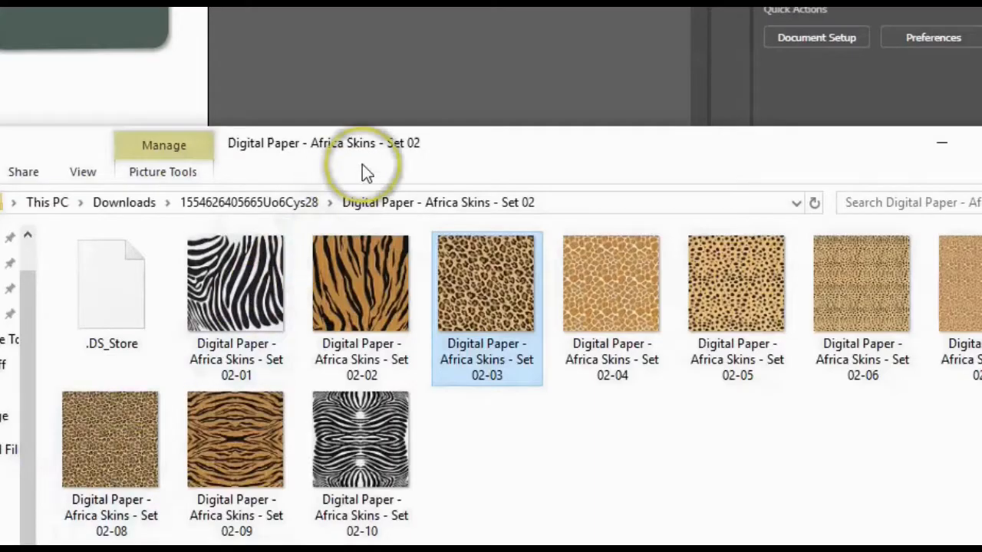
Bring the tiger-stripe image Digital Paper - Africa Skins - Set 02-02 from its folder window into the Illustrator document.
{"action": "left_click_drag", "start_coordinate": [503, 144], "coordinate": [272, 158]}
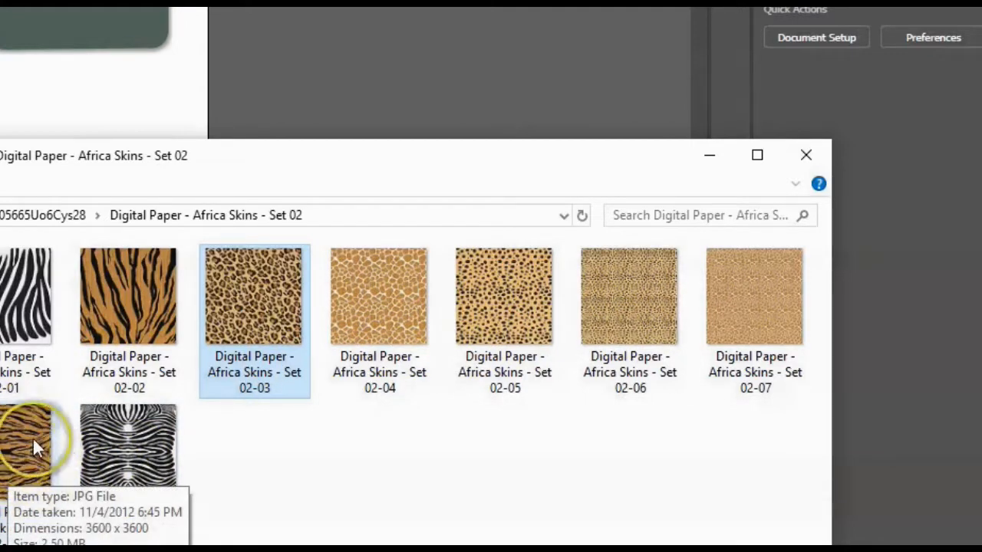
{"action": "left_click", "coordinate": [132, 288]}
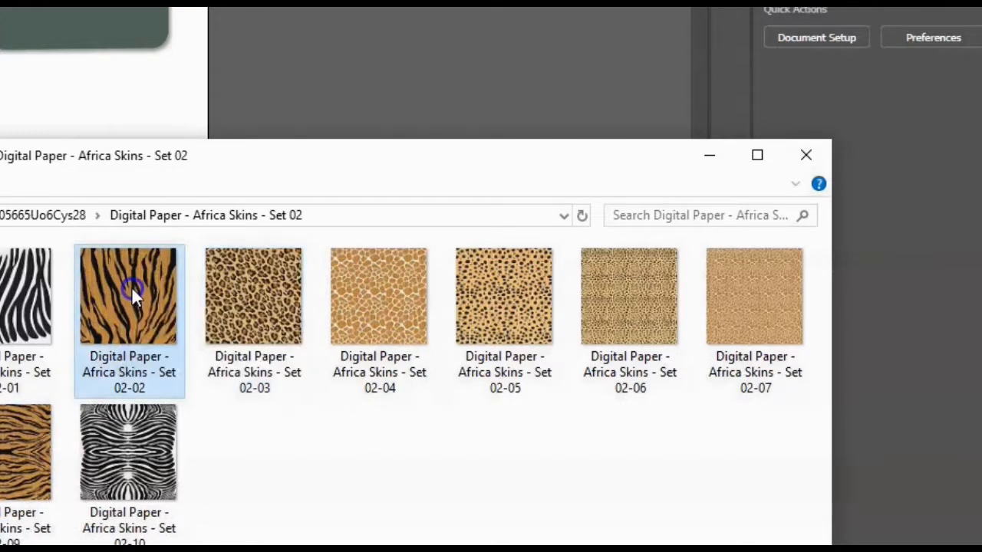
{"action": "left_click_drag", "start_coordinate": [129, 290], "coordinate": [2, 313]}
{"action": "left_click", "coordinate": [711, 155]}
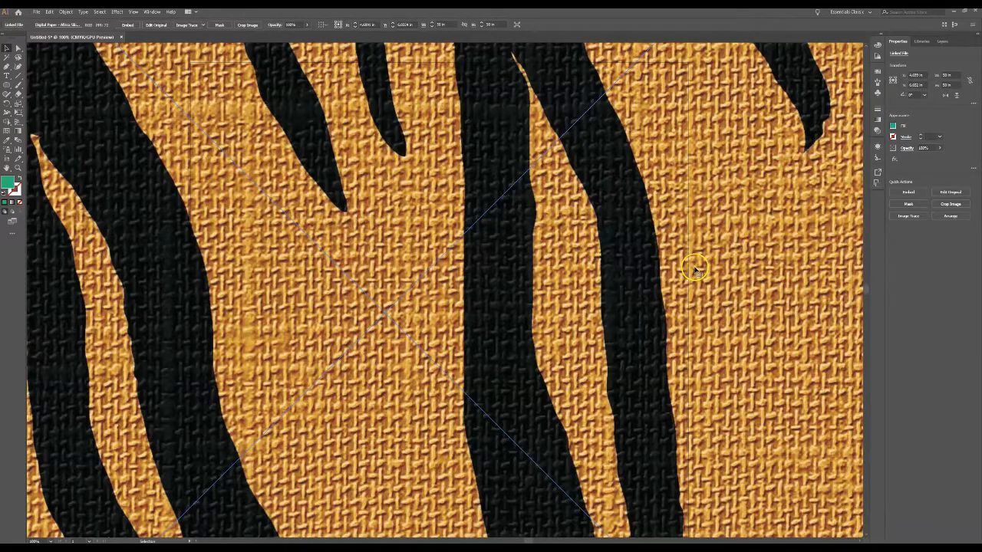
Scale the tiger-stripe image proportionally to about 11.3 in square and position it over the ANIMAL letters.
{"action": "key", "text": "ctrl+0"}
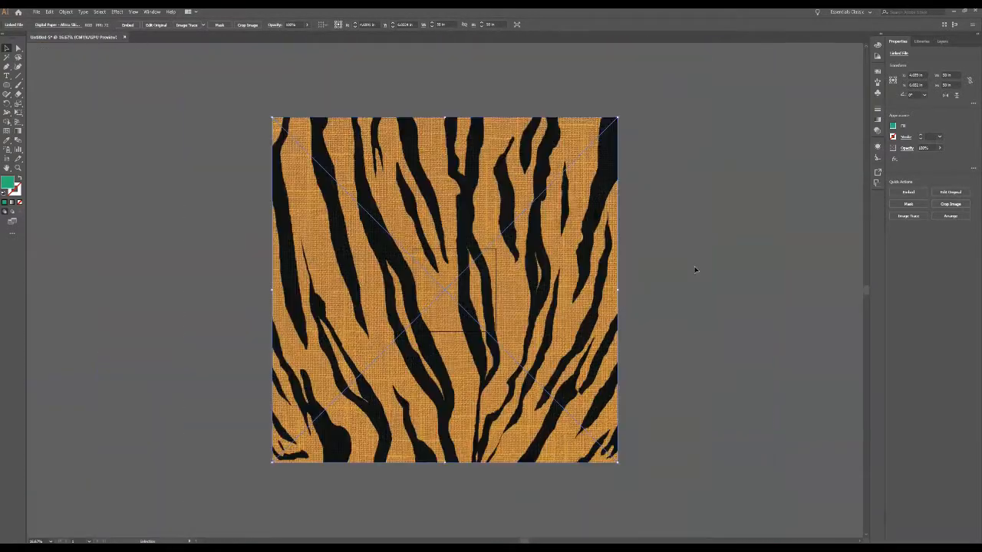
{"action": "left_click_drag", "start_coordinate": [618, 117], "coordinate": [460, 289]}
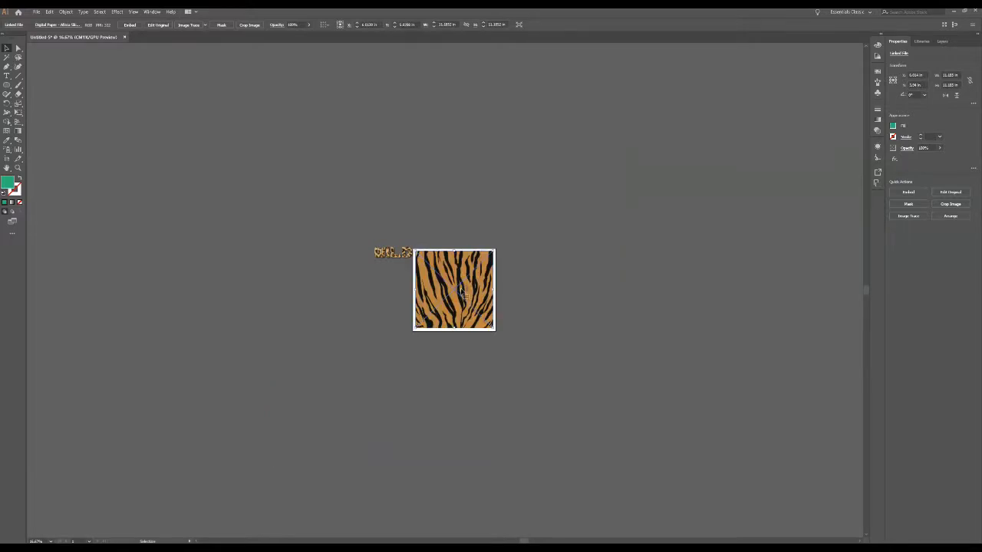
{"action": "key", "text": "ctrl+1"}
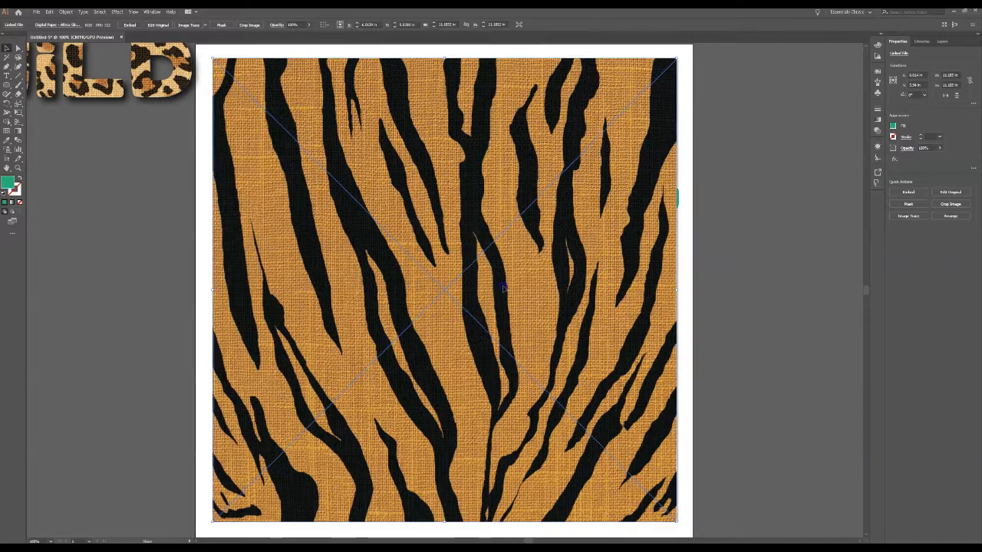
{"action": "key", "text": "Right"}
{"action": "key", "text": "Right"}
{"action": "left_click_drag", "start_coordinate": [681, 67], "coordinate": [664, 79]}
Move the green ANIMAL compound path above the tiger-stripe image and bring it to the front.
{"action": "left_click", "coordinate": [942, 41]}
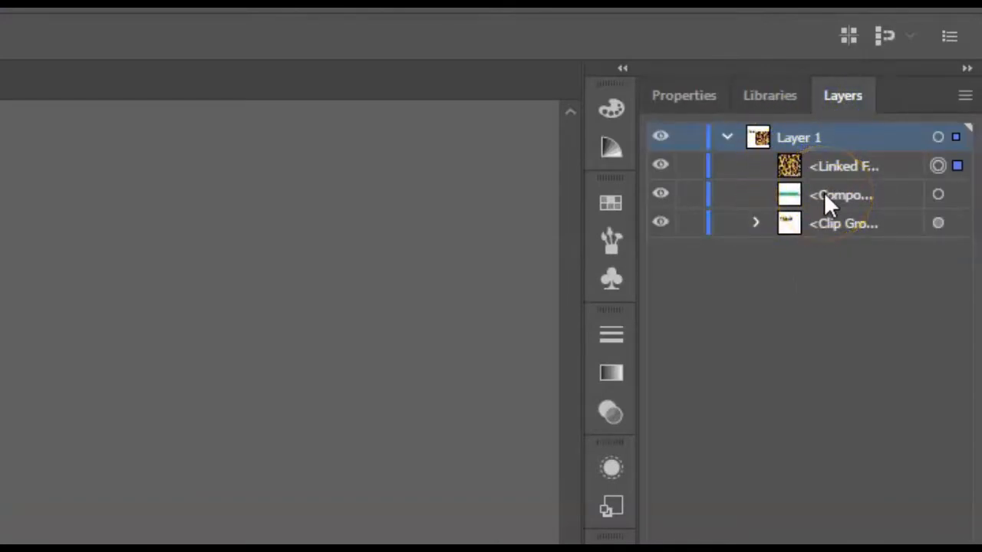
{"action": "left_click_drag", "start_coordinate": [824, 195], "coordinate": [820, 153]}
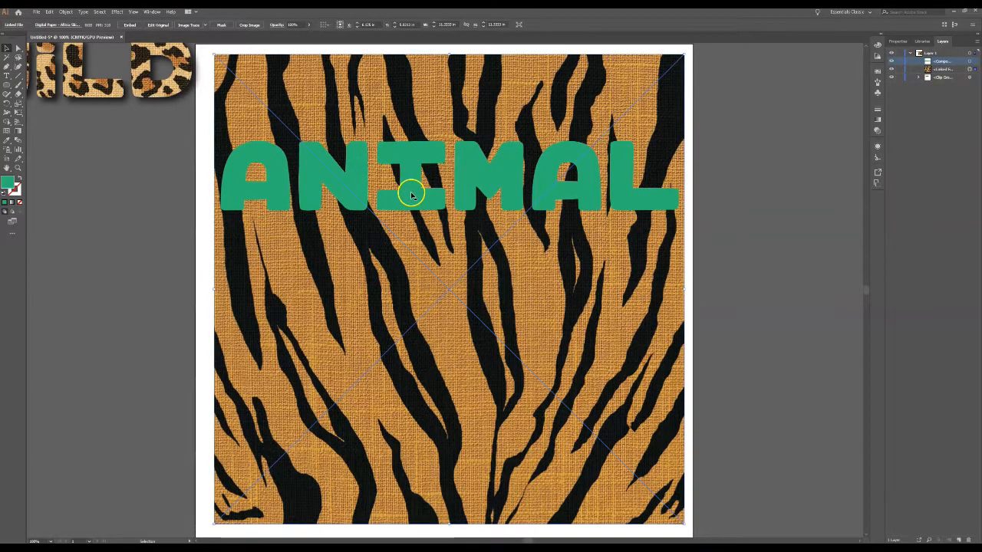
{"action": "right_click", "coordinate": [411, 194]}
{"action": "left_click", "coordinate": [411, 189]}
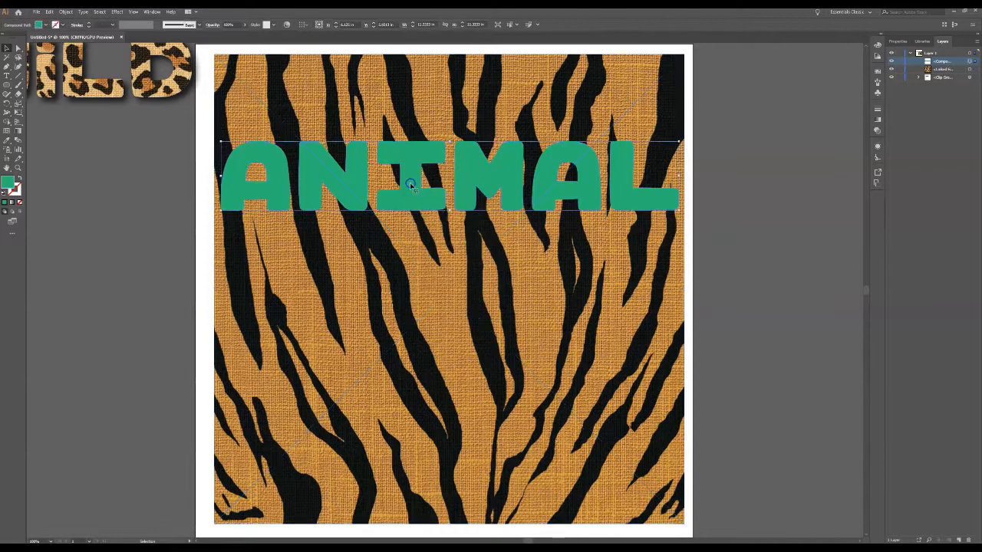
{"action": "right_click", "coordinate": [411, 185]}
{"action": "mouse_move", "coordinate": [431, 259]}
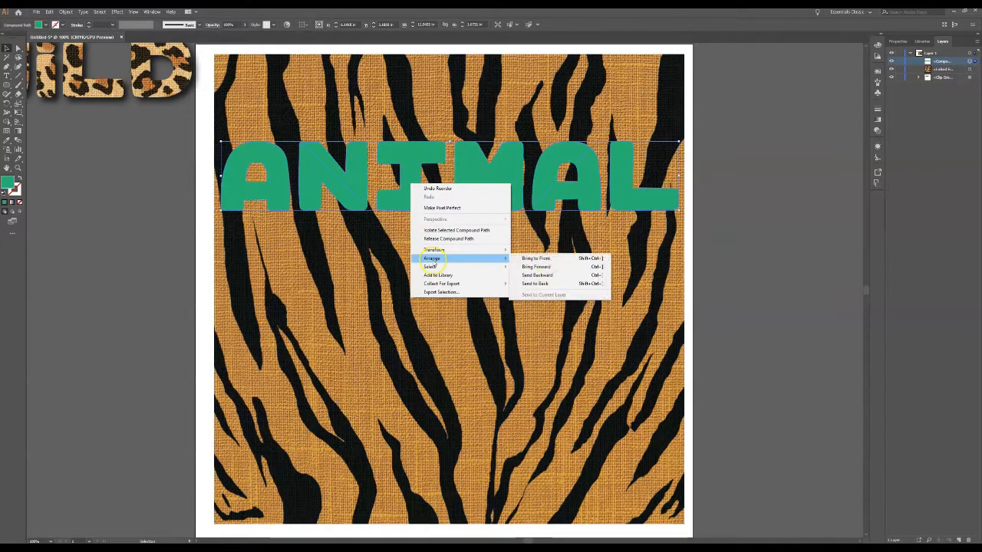
{"action": "left_click", "coordinate": [569, 258]}
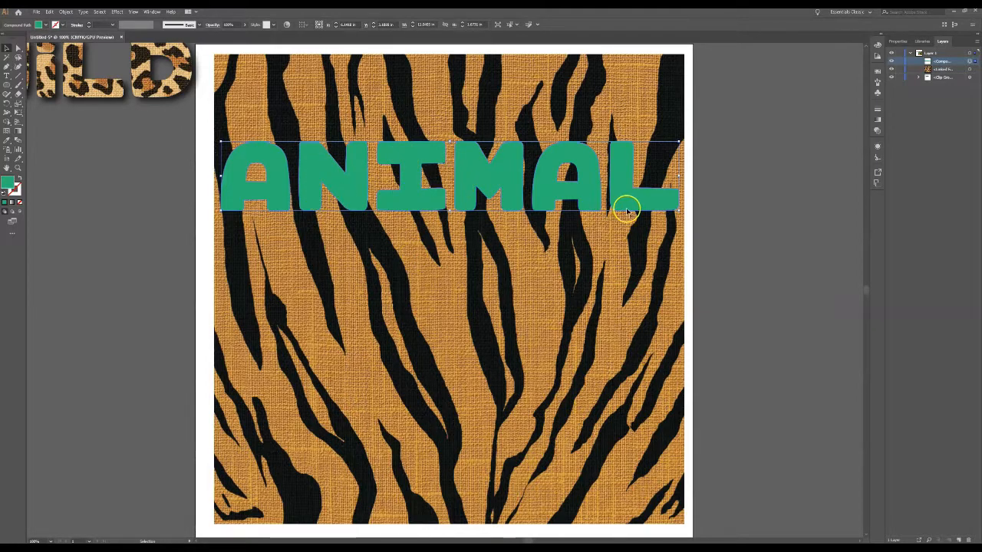
Make a clipping mask from the ANIMAL letters and the tiger-stripe image, and move the clipped word slightly down.
{"action": "left_click", "coordinate": [446, 315], "text": "shift"}
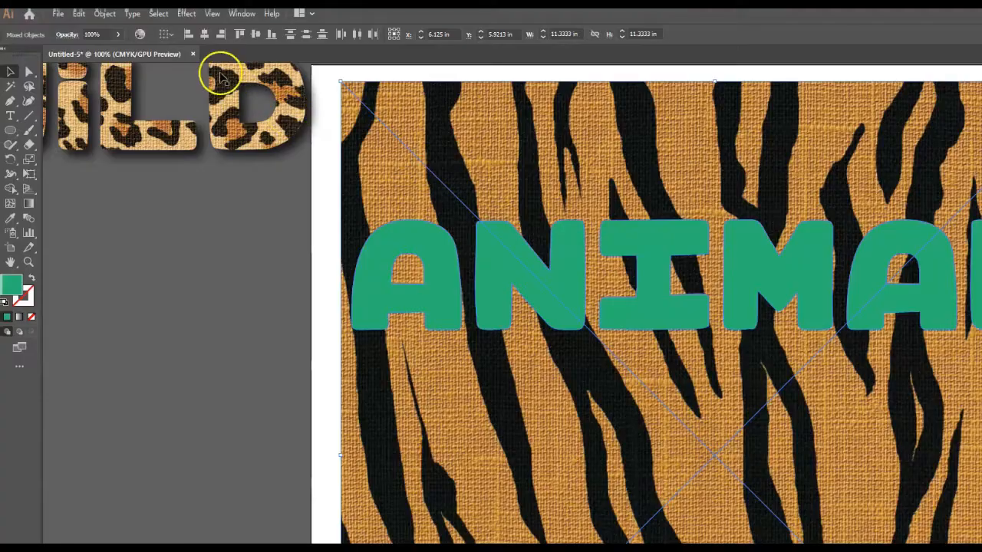
{"action": "left_click", "coordinate": [105, 13]}
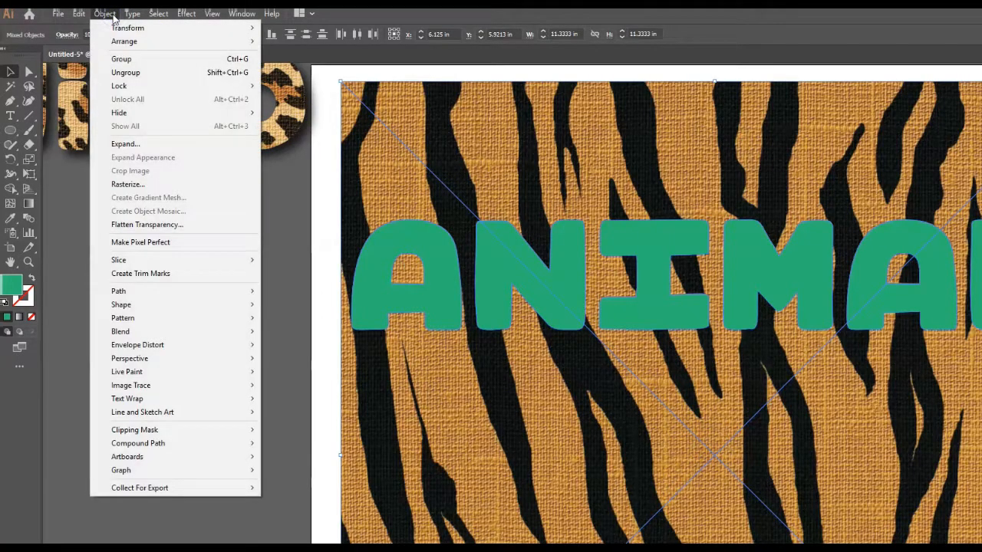
{"action": "mouse_move", "coordinate": [217, 430]}
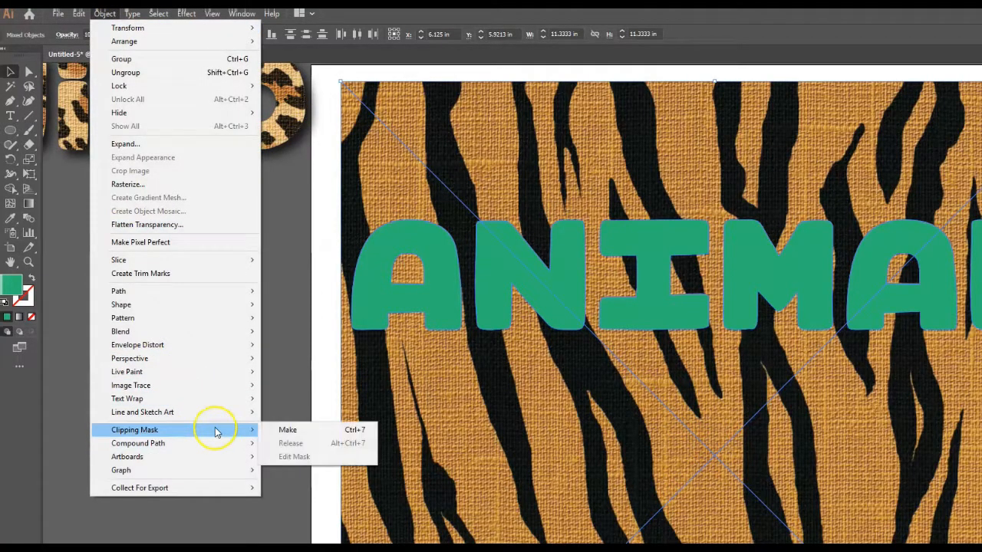
{"action": "left_click", "coordinate": [333, 431]}
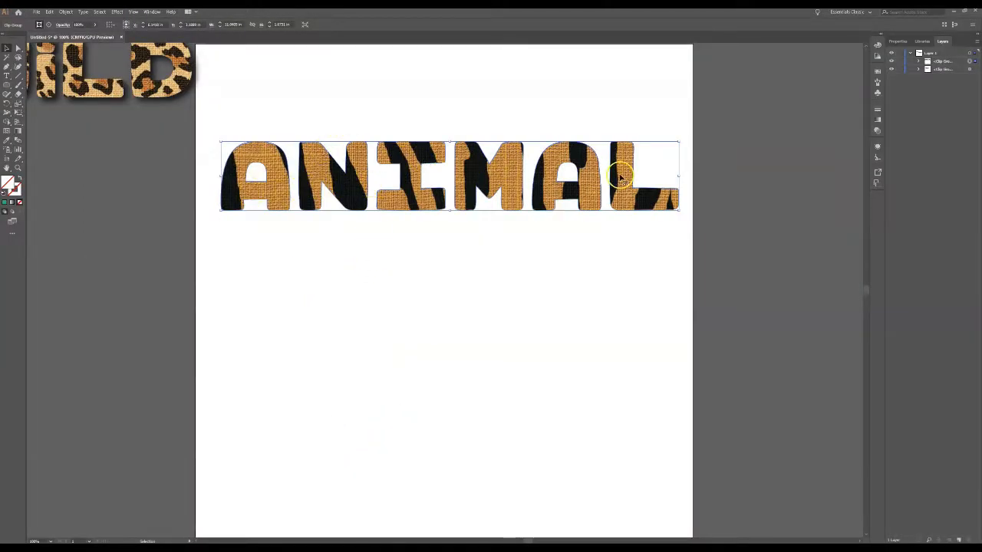
{"action": "left_click_drag", "start_coordinate": [625, 201], "coordinate": [625, 216]}
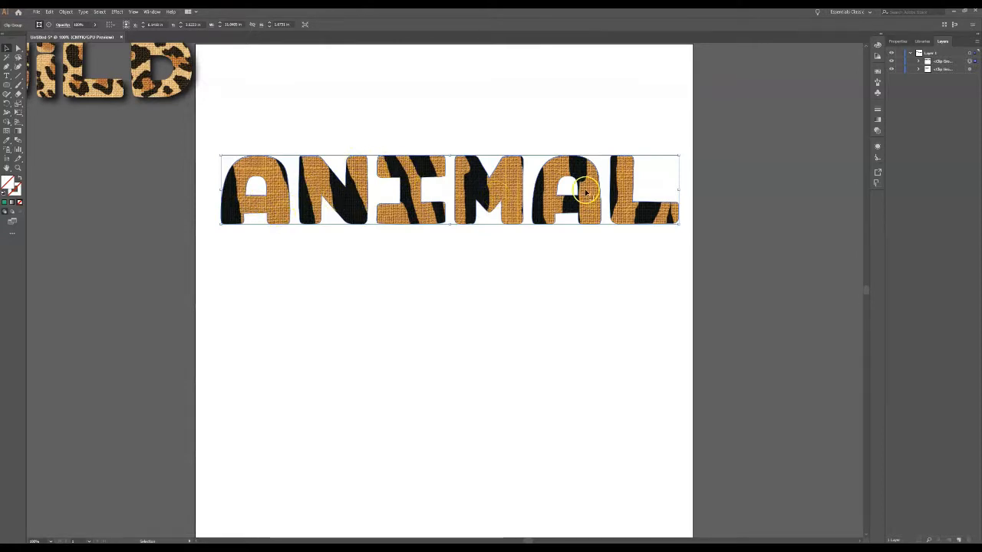
Move the clipped ANIMAL word slightly down and start a Drop Shadow effect on it with the preview on.
{"action": "left_click_drag", "start_coordinate": [588, 204], "coordinate": [590, 223]}
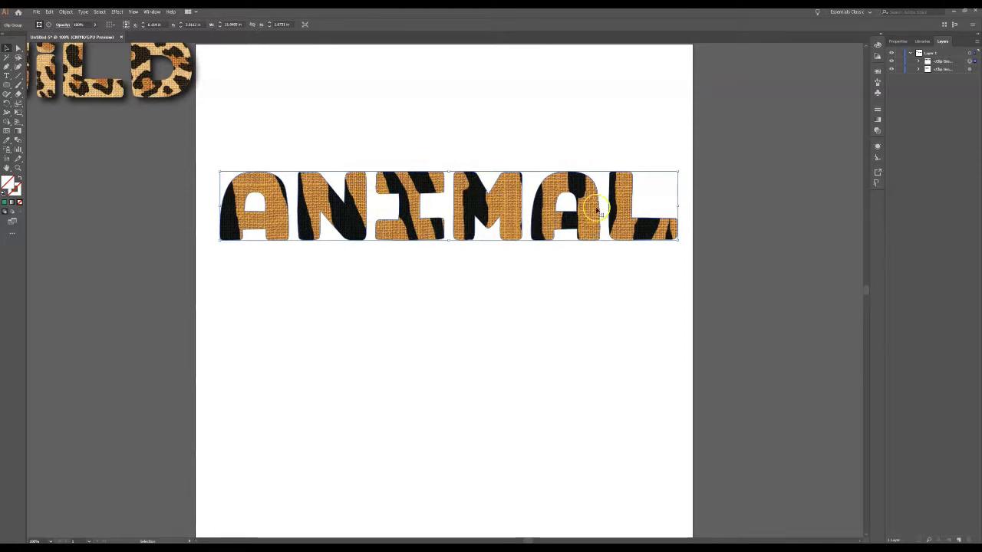
{"action": "left_click", "coordinate": [117, 11]}
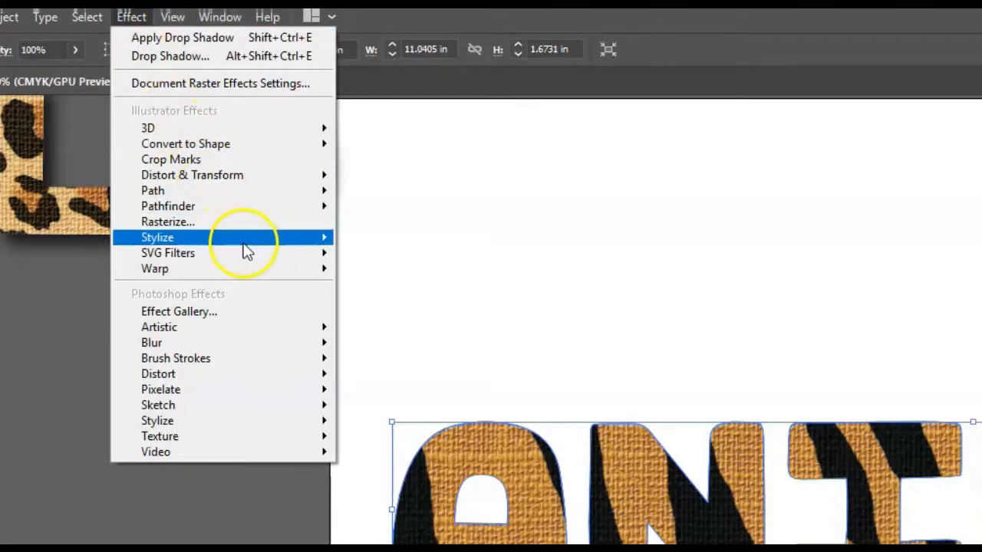
{"action": "mouse_move", "coordinate": [242, 239]}
{"action": "left_click", "coordinate": [398, 242]}
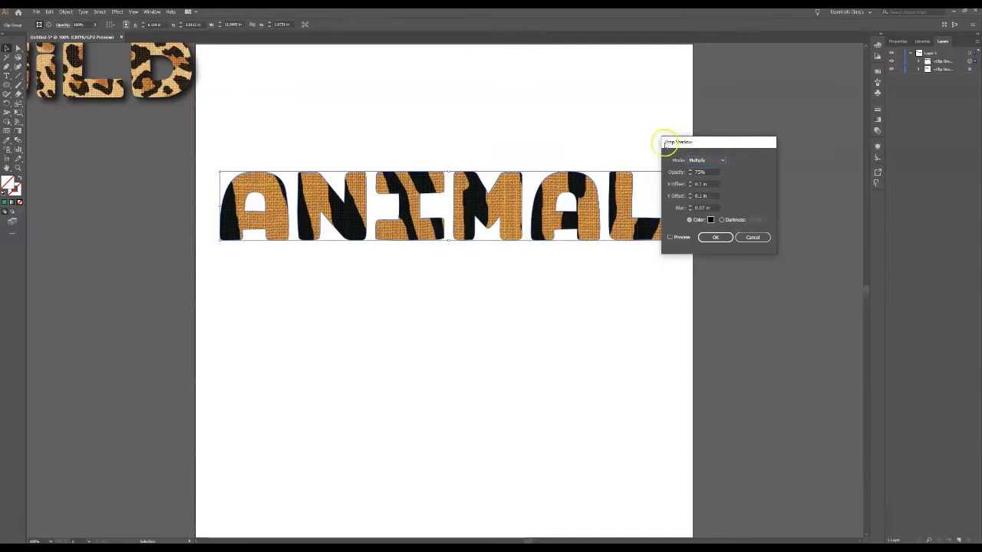
{"action": "left_click_drag", "start_coordinate": [716, 140], "coordinate": [737, 138]}
{"action": "left_click", "coordinate": [698, 229]}
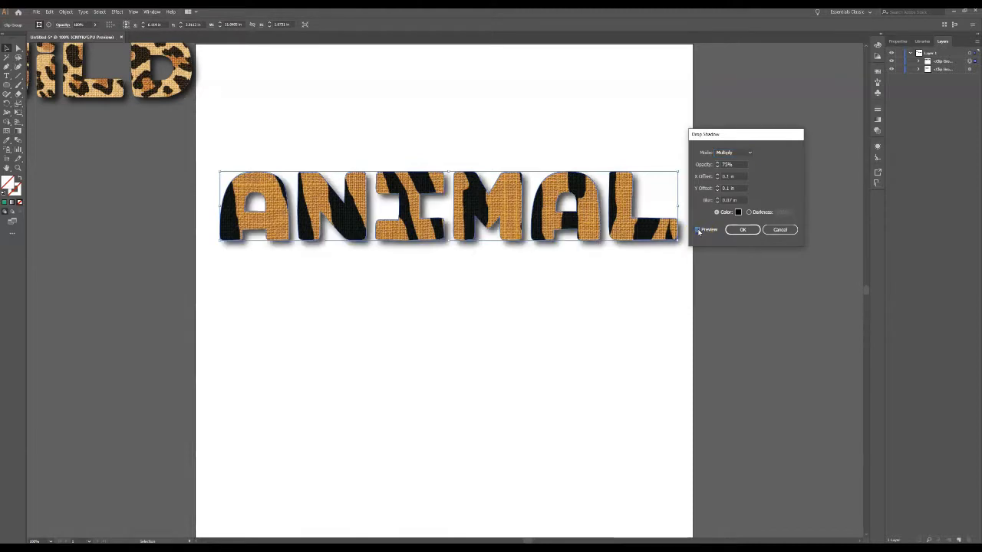
Set both the X and Y offsets of the ANIMAL drop shadow to 0.2 in and preview the change.
{"action": "double_click", "coordinate": [727, 176]}
{"action": "type", "text": "2"}
{"action": "left_click", "coordinate": [698, 230]}
{"action": "left_click", "coordinate": [697, 230]}
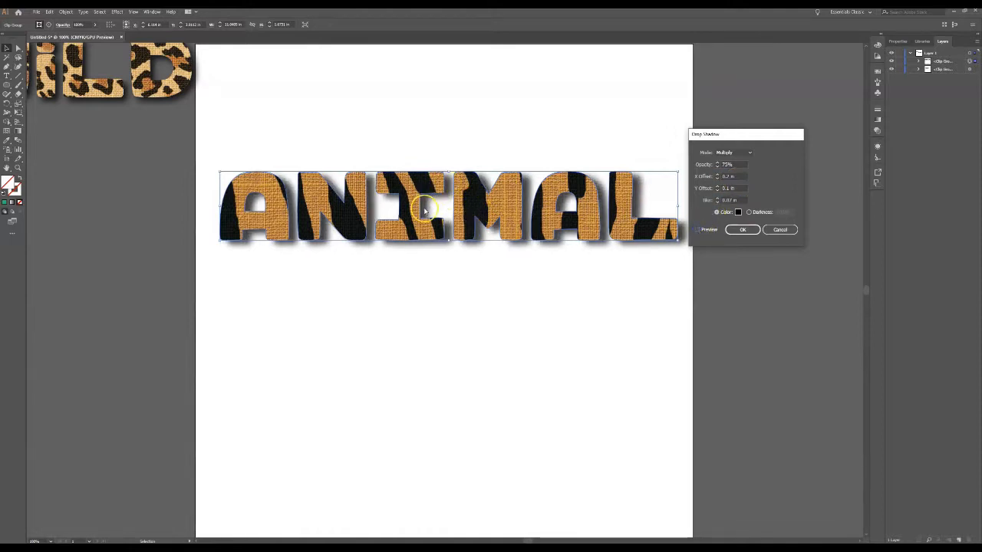
{"action": "left_click", "coordinate": [728, 188]}
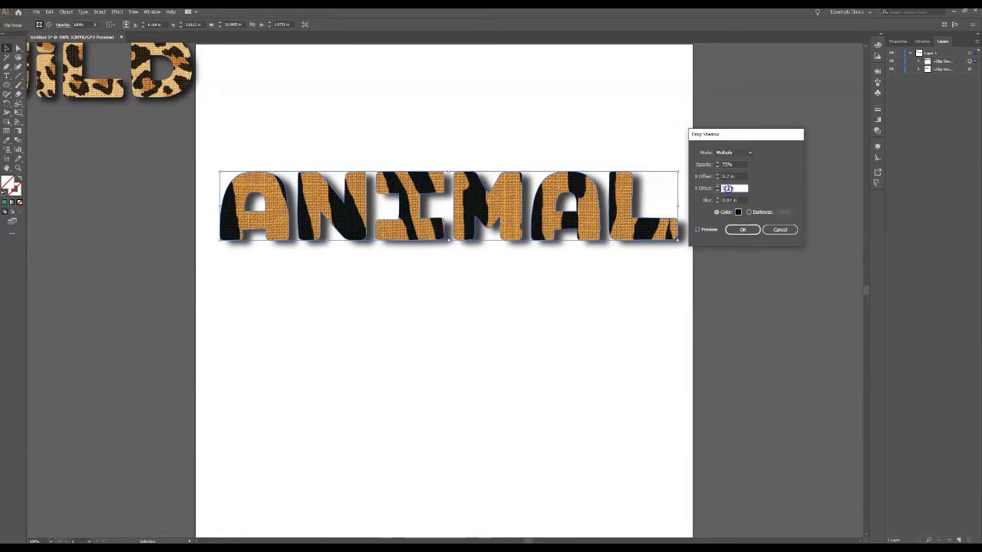
{"action": "type", "text": "2"}
{"action": "left_click", "coordinate": [697, 230]}
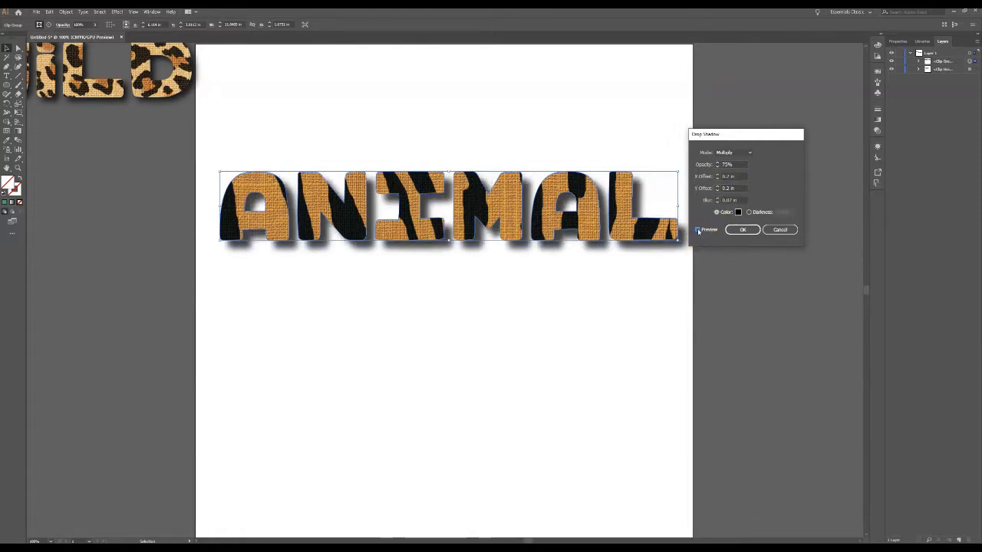
Set the drop shadow's blur to 0.27 in and apply the effect with its existing black colour.
{"action": "double_click", "coordinate": [729, 199]}
{"action": "left_click", "coordinate": [697, 230]}
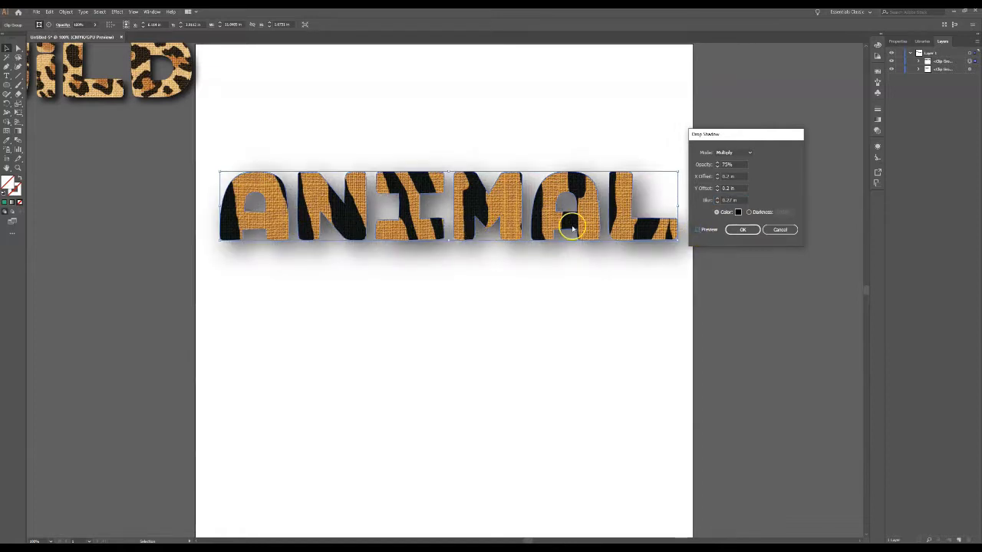
{"action": "left_click", "coordinate": [751, 230]}
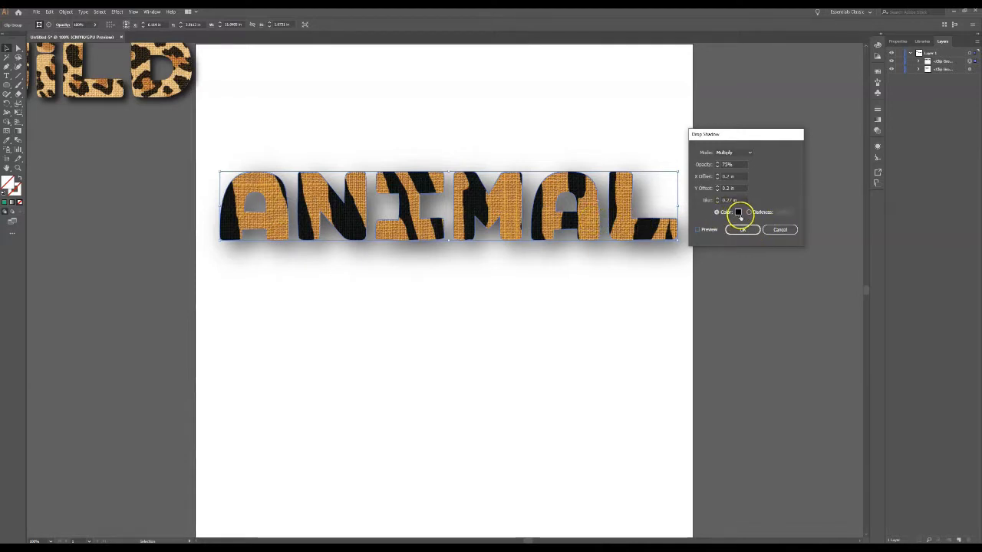
{"action": "left_click", "coordinate": [738, 212]}
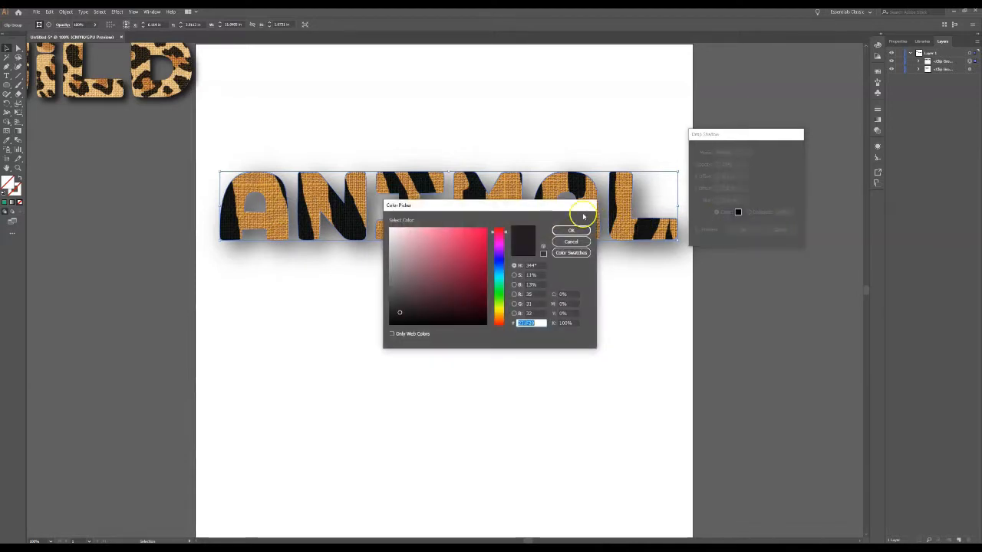
{"action": "left_click", "coordinate": [575, 240]}
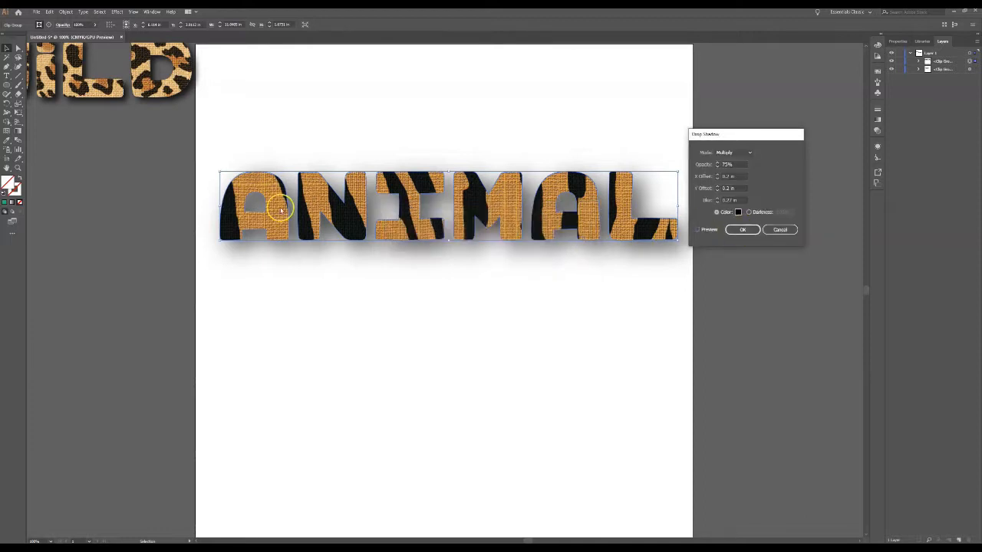
{"action": "left_click", "coordinate": [741, 229]}
{"action": "left_click", "coordinate": [527, 314]}
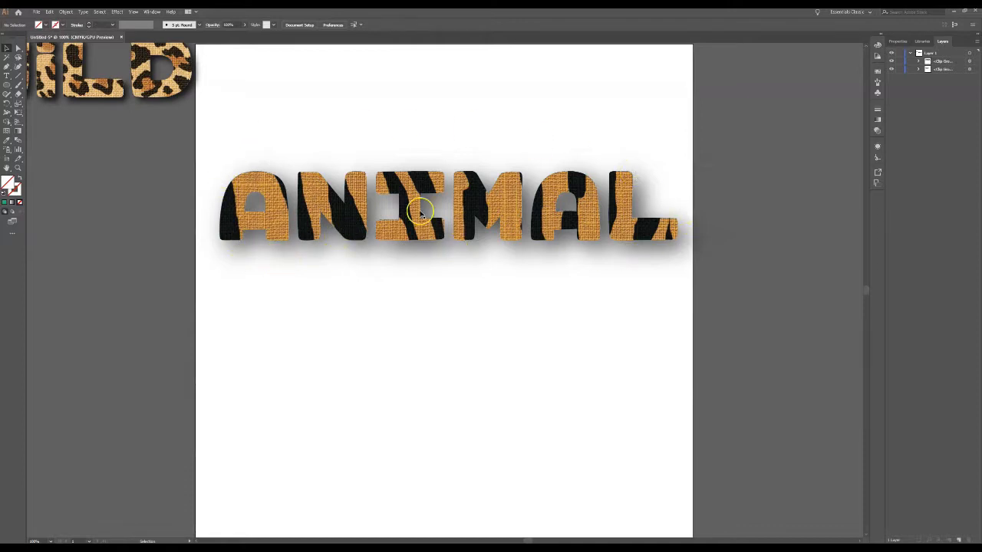
Move the shadowed ANIMAL word down to the middle of the artboard to make room above it.
{"action": "left_click_drag", "start_coordinate": [201, 138], "coordinate": [706, 311]}
{"action": "left_click_drag", "start_coordinate": [662, 228], "coordinate": [658, 345]}
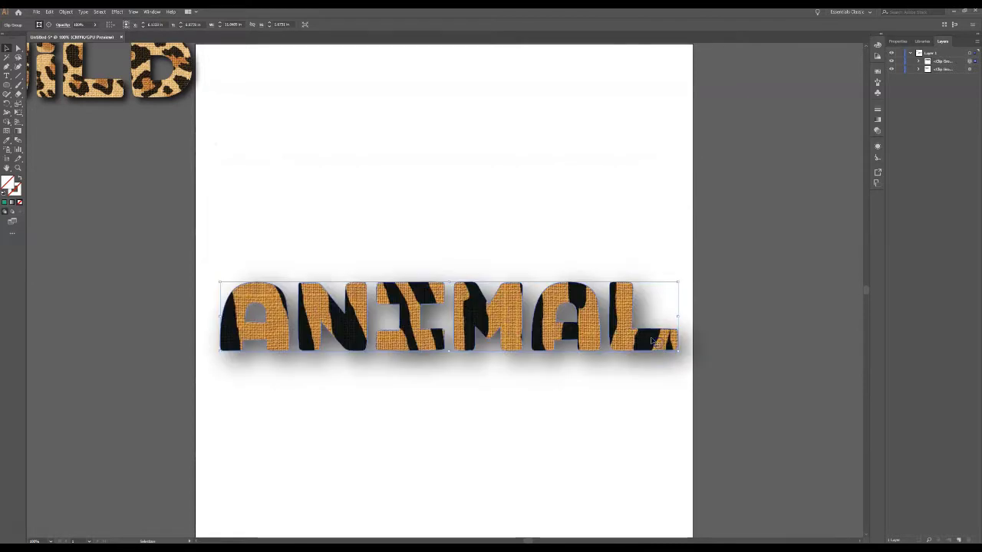
{"action": "left_click", "coordinate": [585, 225]}
Move the leopard-print WILD word onto the artboard, enlarge it proportionally to about 8.9 in wide, and place it above ANIMAL.
{"action": "left_click_drag", "start_coordinate": [167, 90], "coordinate": [484, 216]}
{"action": "left_click_drag", "start_coordinate": [505, 165], "coordinate": [651, 104]}
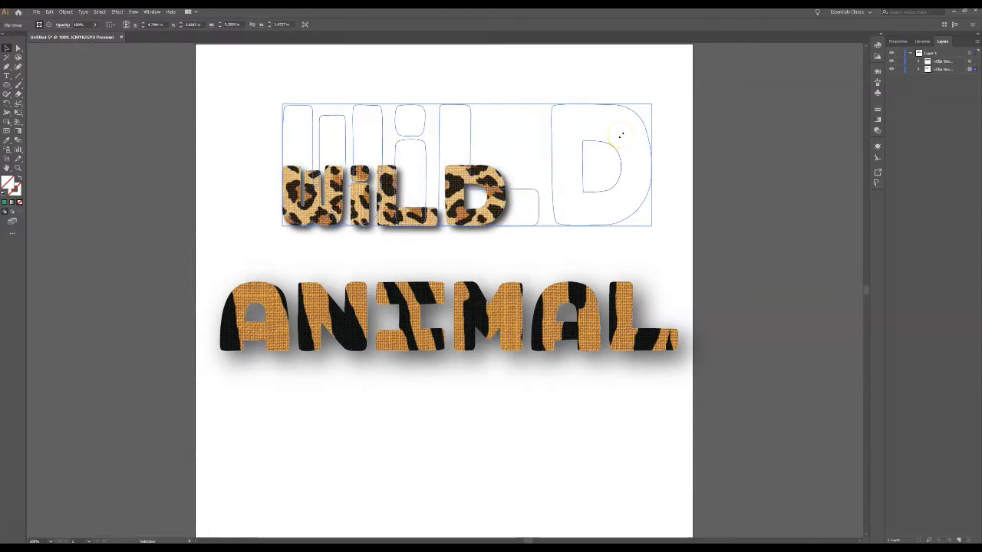
{"action": "left_click_drag", "start_coordinate": [621, 136], "coordinate": [605, 159]}
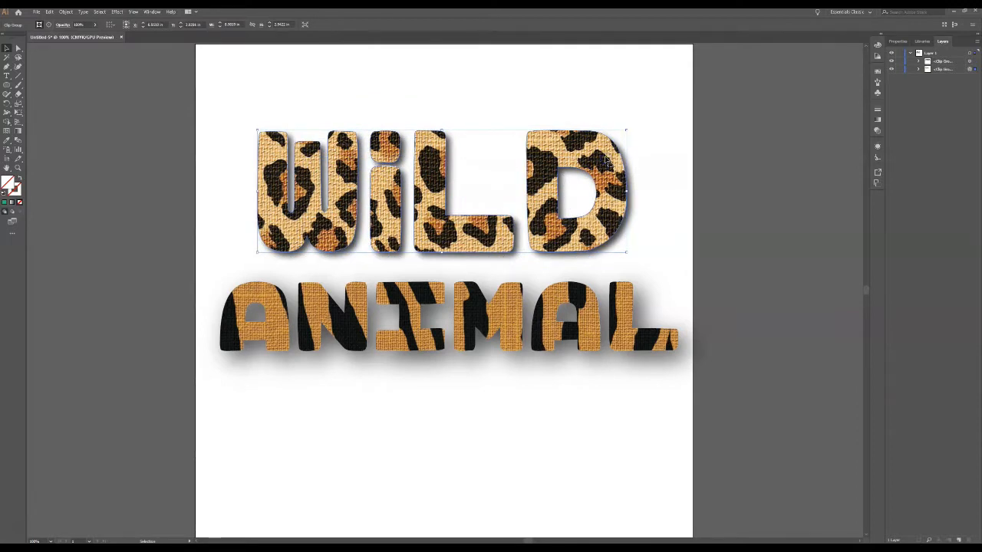
{"action": "left_click", "coordinate": [668, 179]}
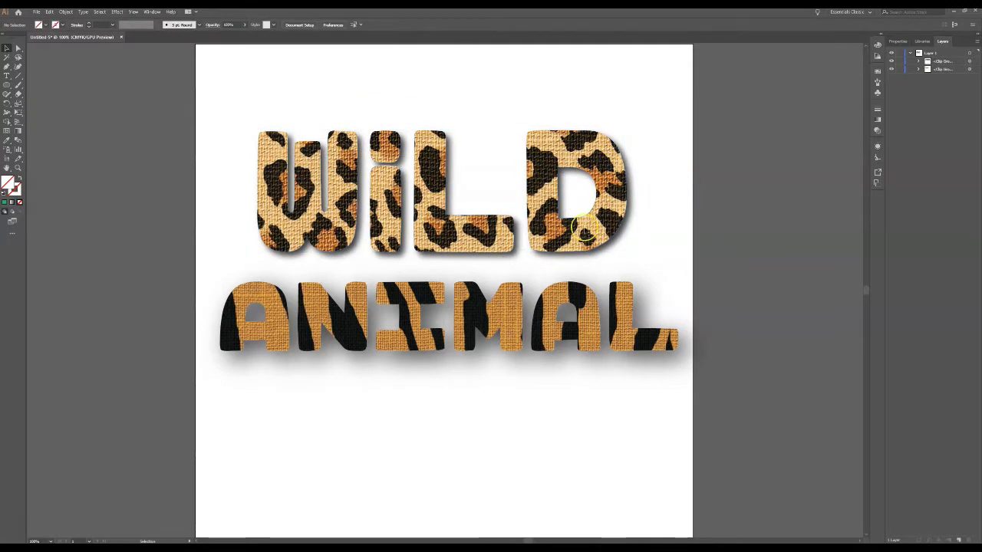